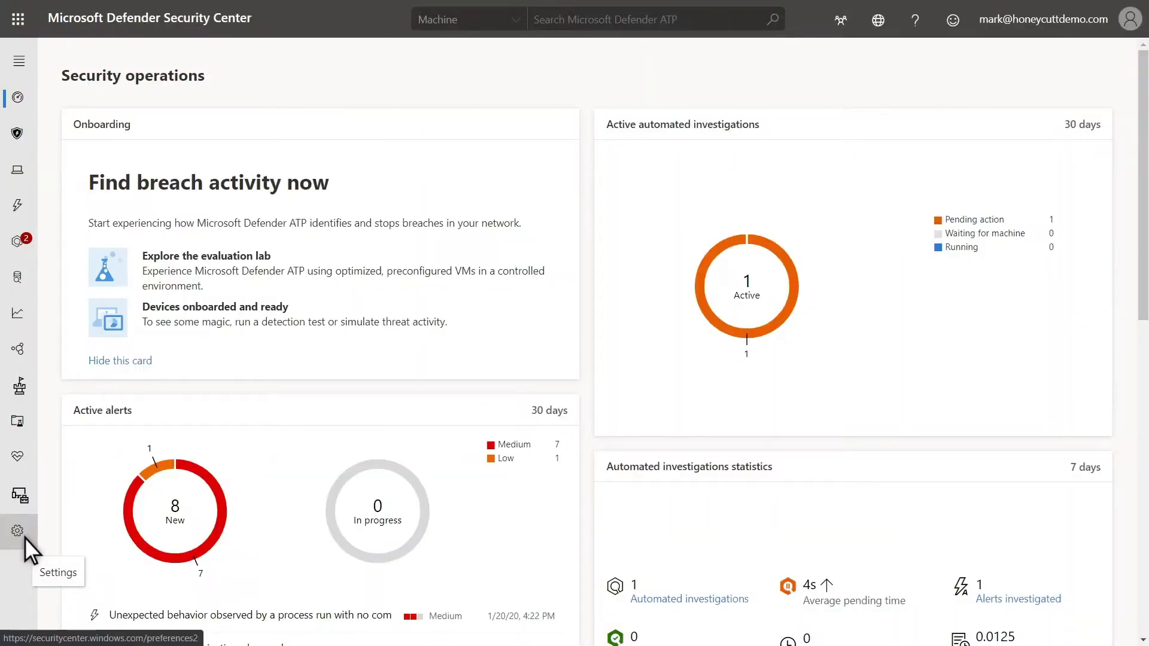
# Step: Turn on Live Response and unsigned script execution in Advanced features, and save the preferences
pyautogui.click(24, 537)
pyautogui.click(120, 208)
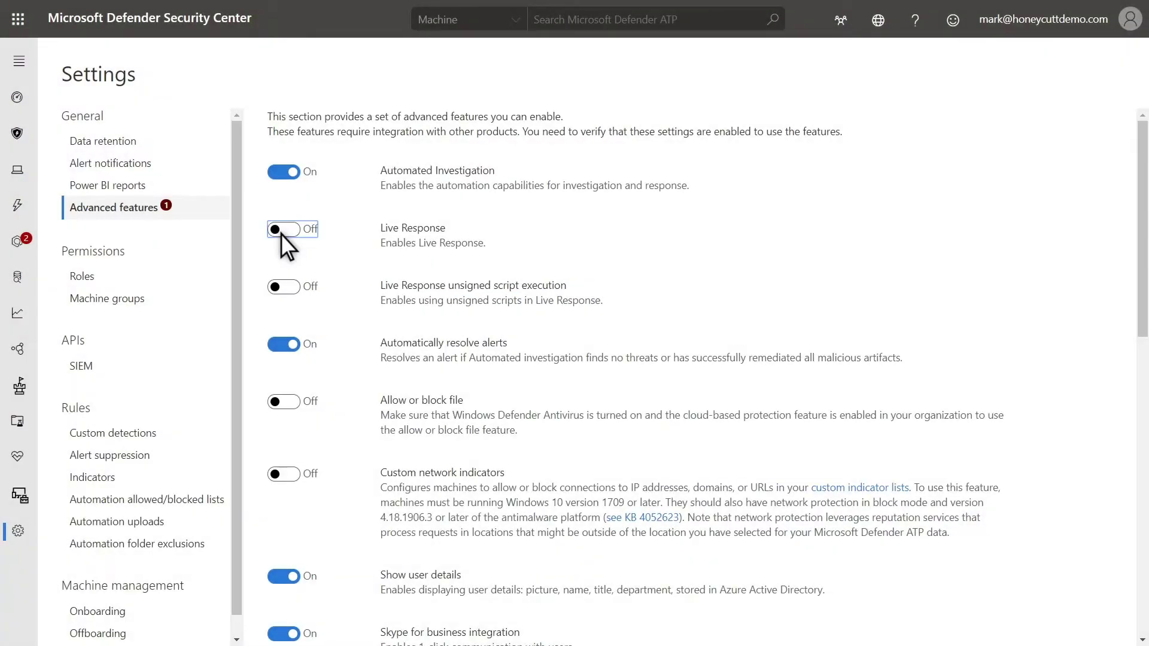
pyautogui.click(281, 234)
pyautogui.click(281, 288)
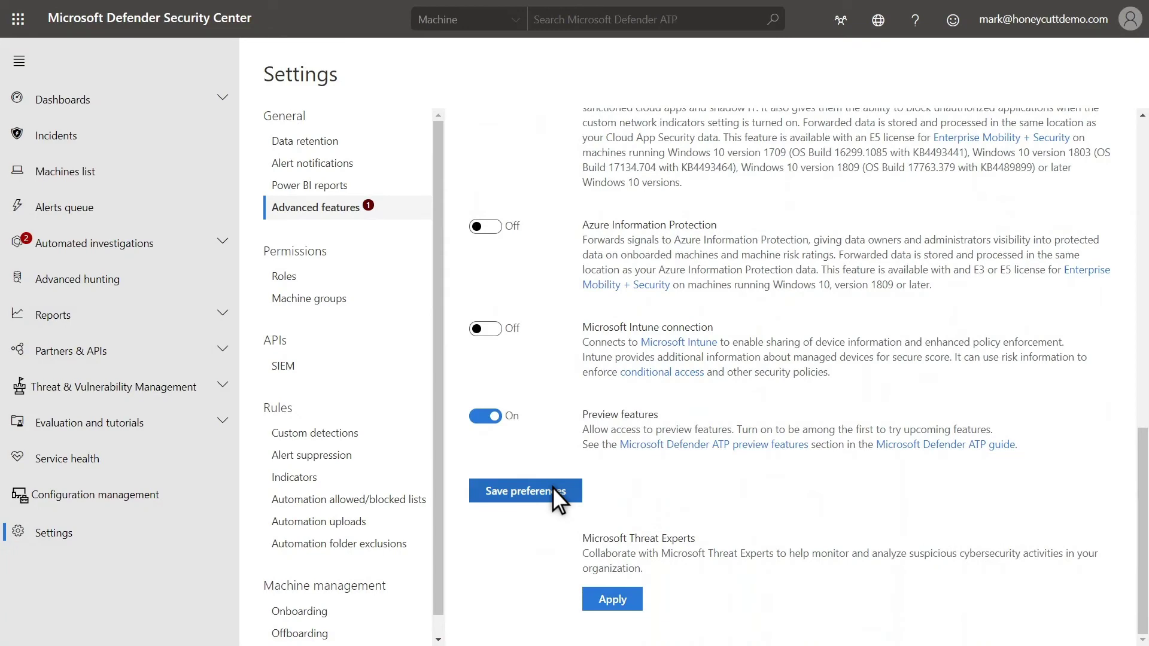
pyautogui.click(552, 487)
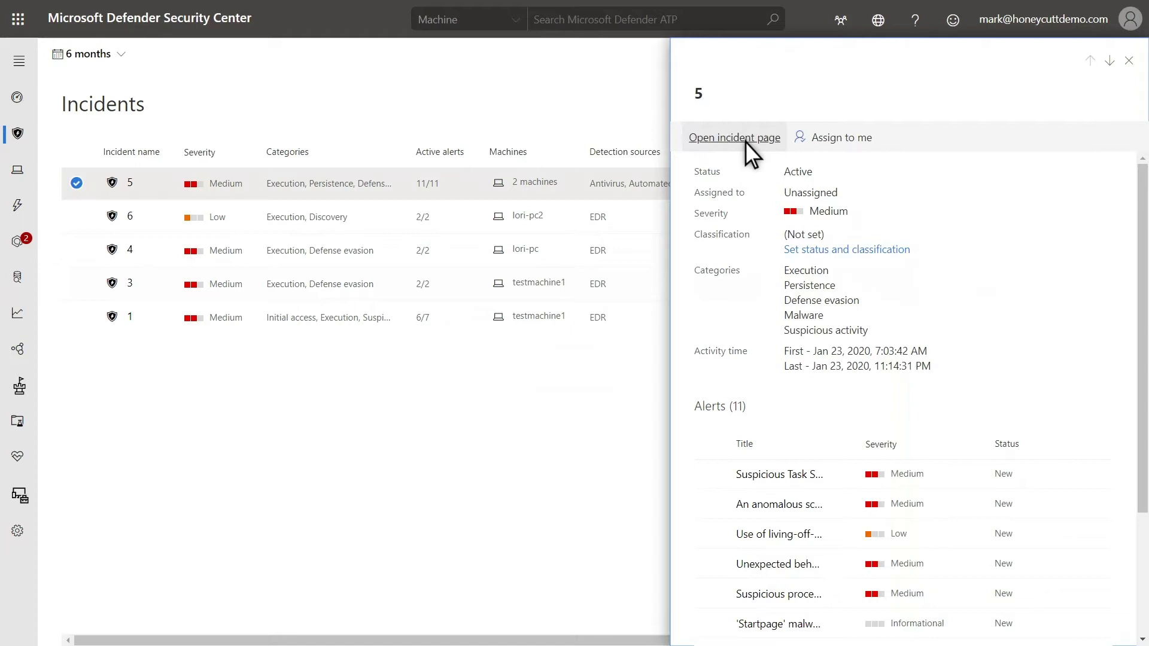
# Step: Start a Live Response session on lori-pc2 from incident 5's Machines list
pyautogui.click(745, 142)
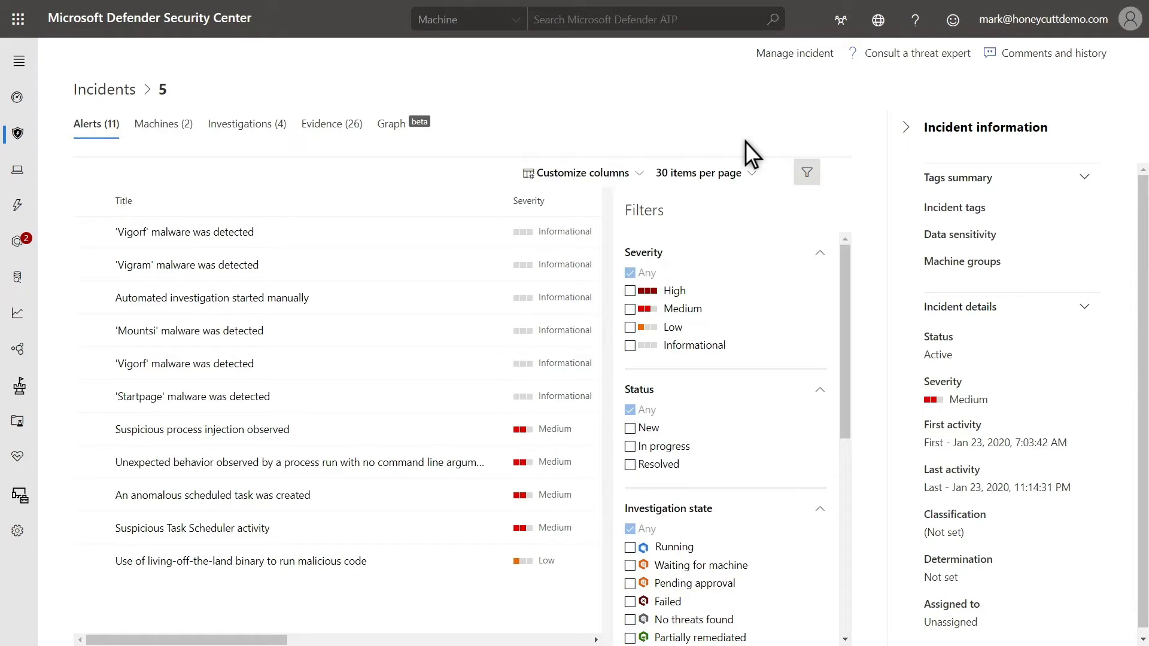
pyautogui.click(171, 127)
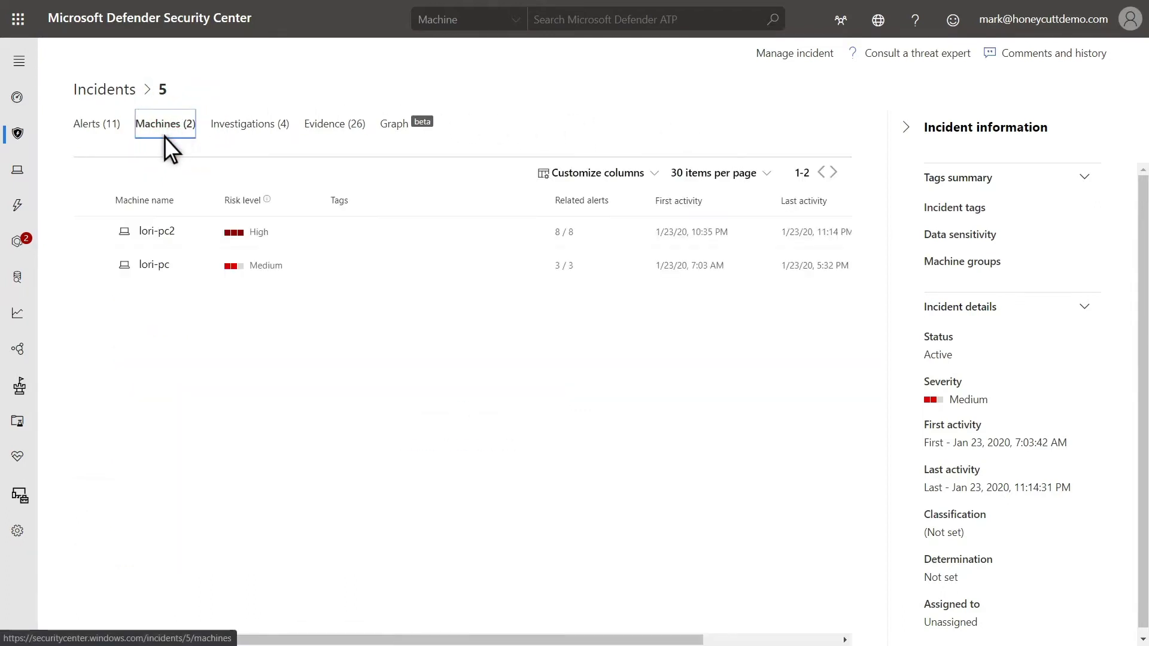
pyautogui.click(151, 232)
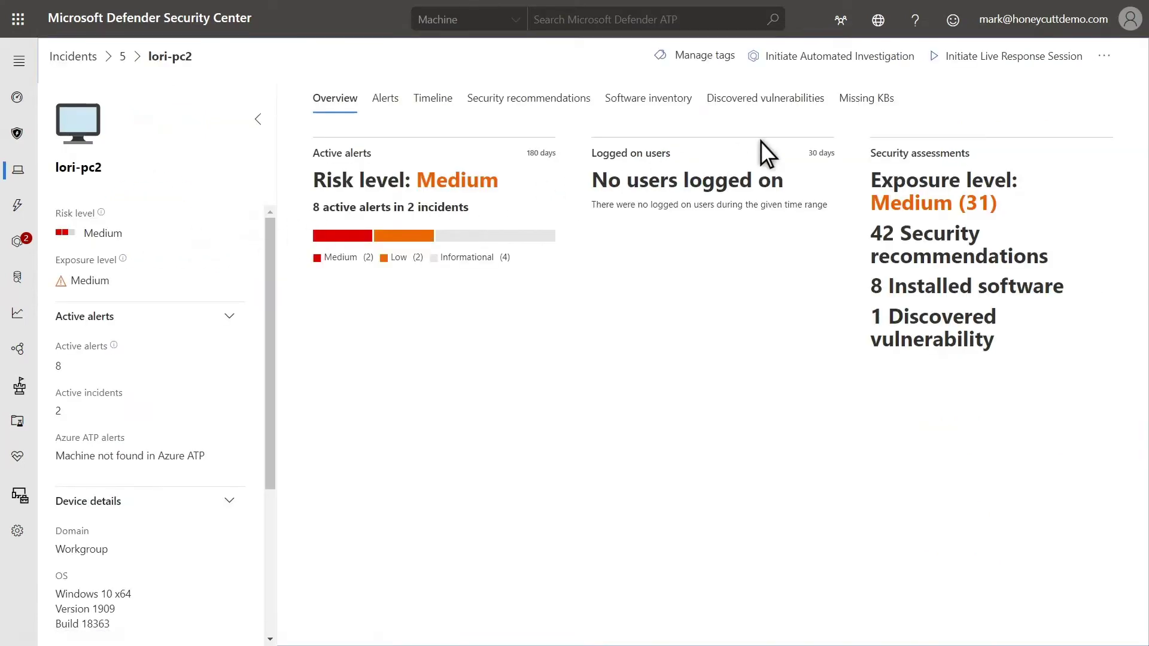
pyautogui.click(1017, 58)
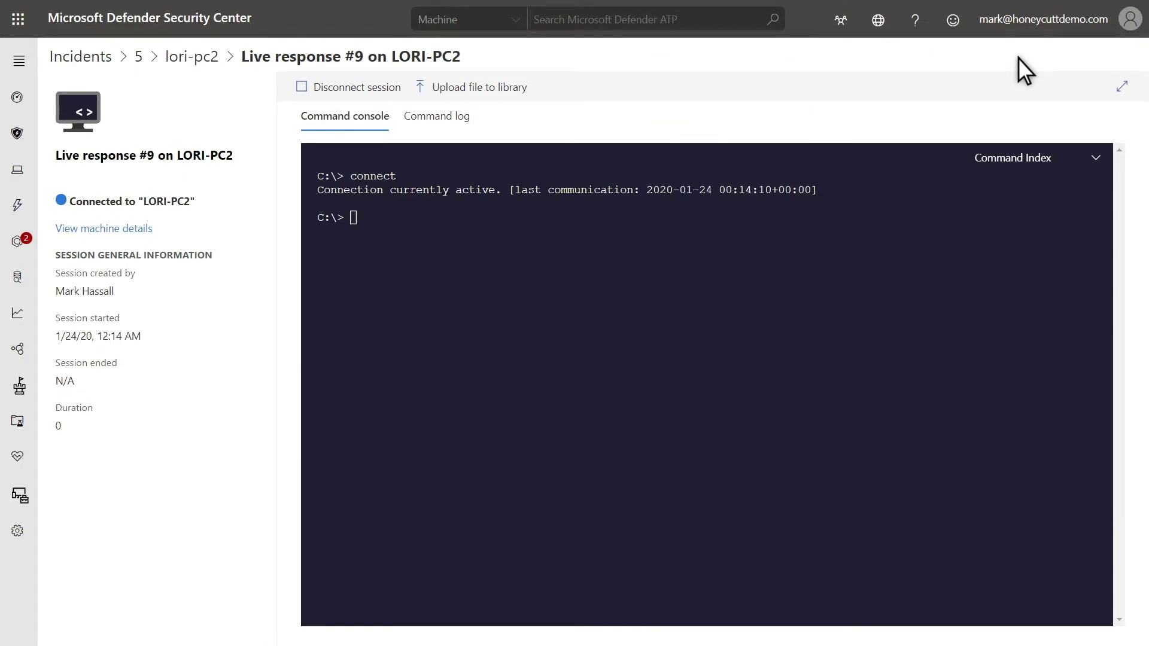
# Step: Review lori-pc2's device details panel
pyautogui.click(125, 229)
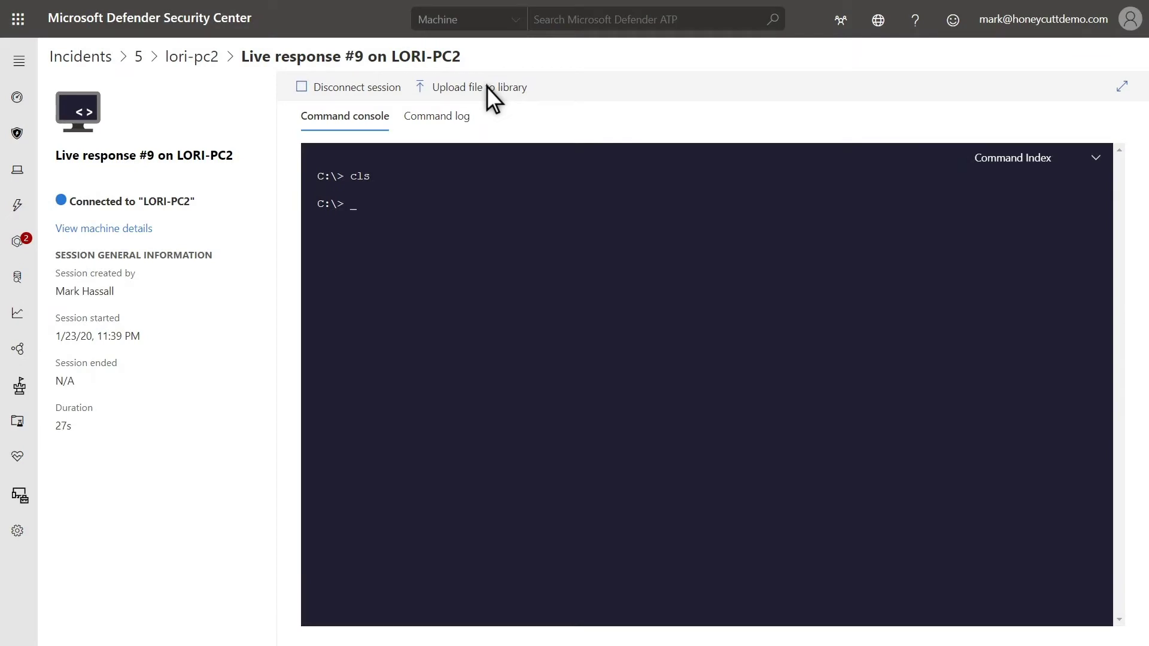
# Step: Run Help and Processes to list live response commands and running processes
pyautogui.write('Hel')
pyautogui.write('p')
pyautogui.press('Return')
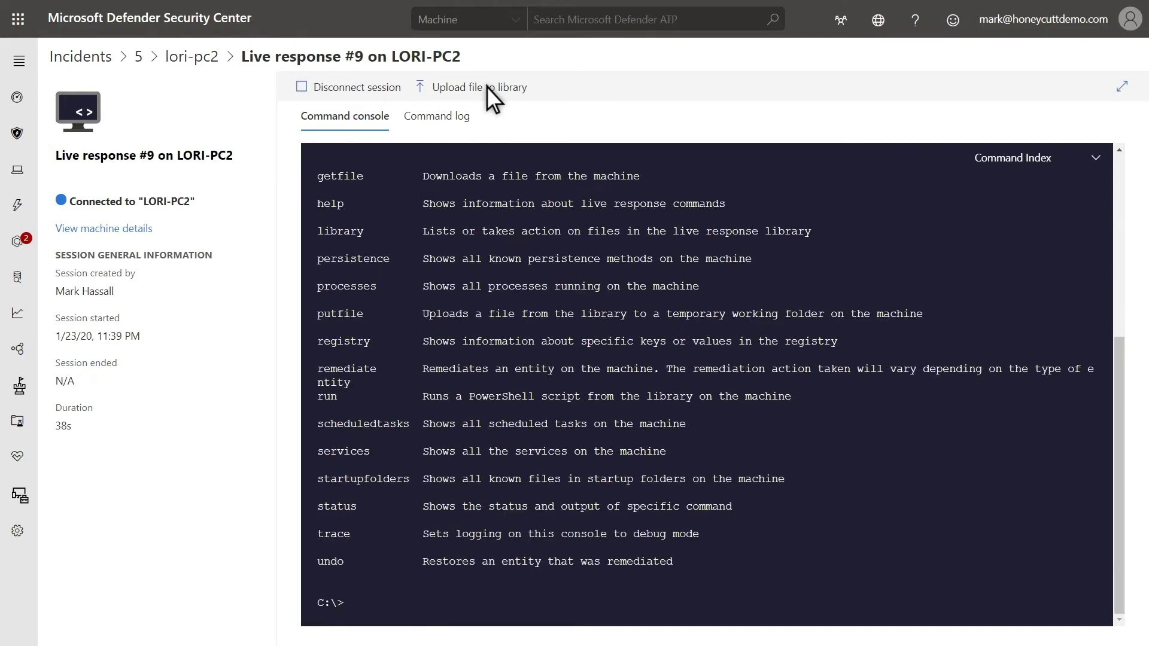
pyautogui.write('Process')
pyautogui.write('es')
pyautogui.press('Return')
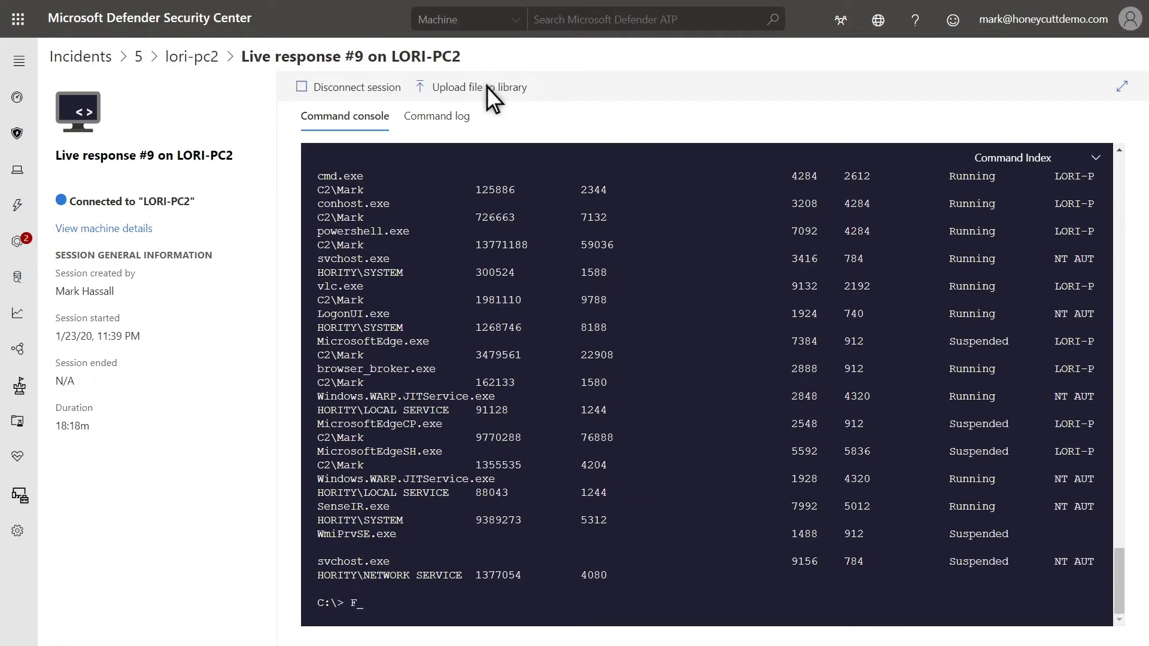
# Step: Search LORI-PC2 for Malware.exe with FindFile, then begin adding a script to the library
pyautogui.write('indFile Malware.exe')
pyautogui.press('Return')
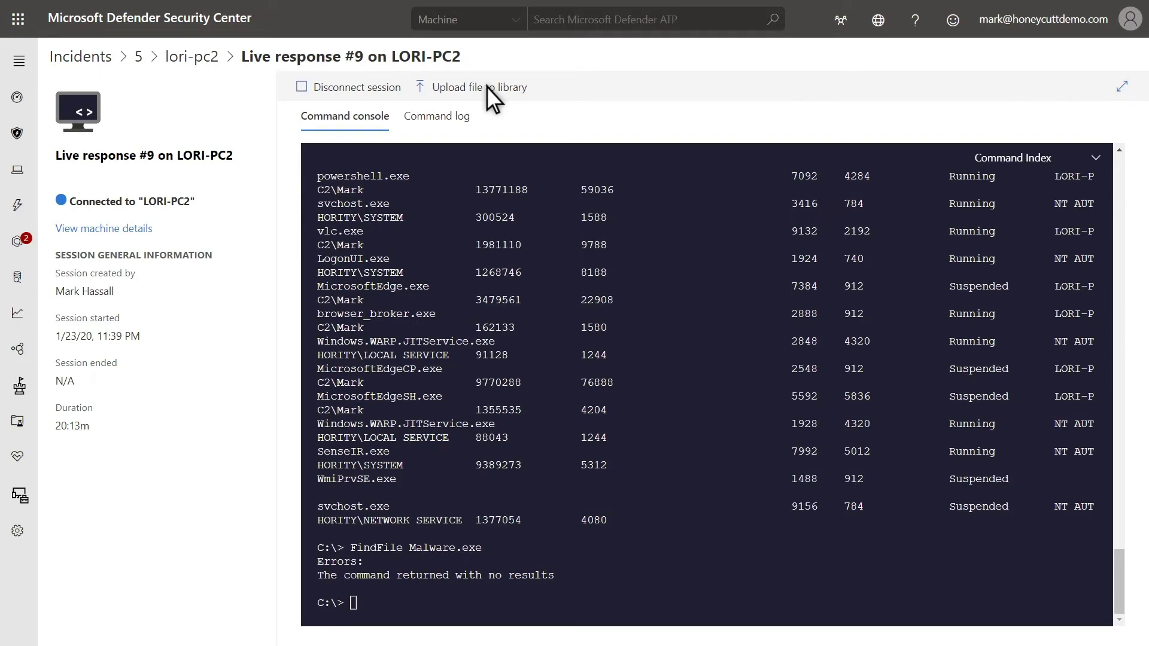
pyautogui.click(486, 87)
pyautogui.write('cls')
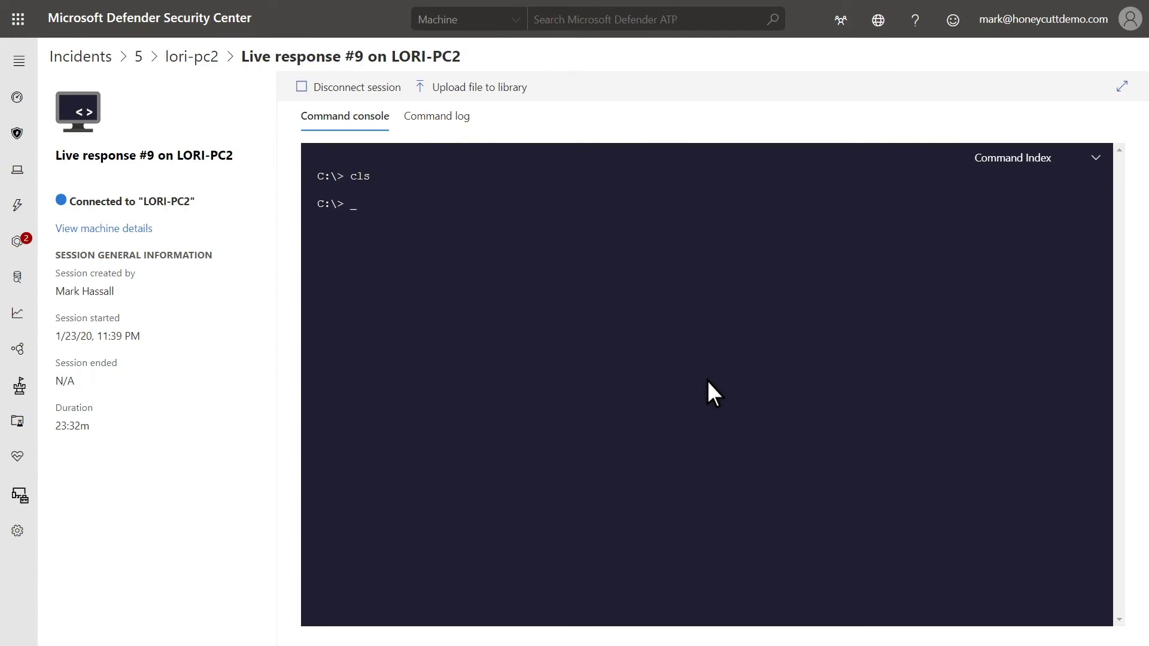
# Step: List the library scripts and run DiagnosticsScript.ps1 on LORI-PC2
pyautogui.write('Library')
pyautogui.press('Return')
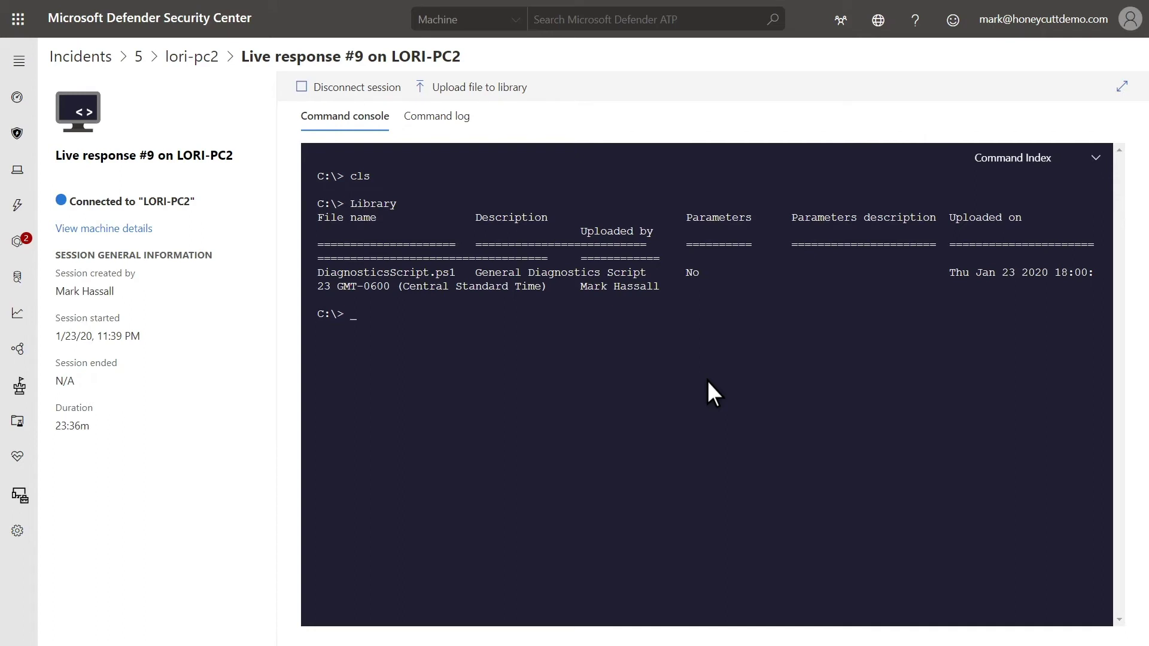
pyautogui.write('Run DiagnosticsScript.ps1')
pyautogui.press('Return')
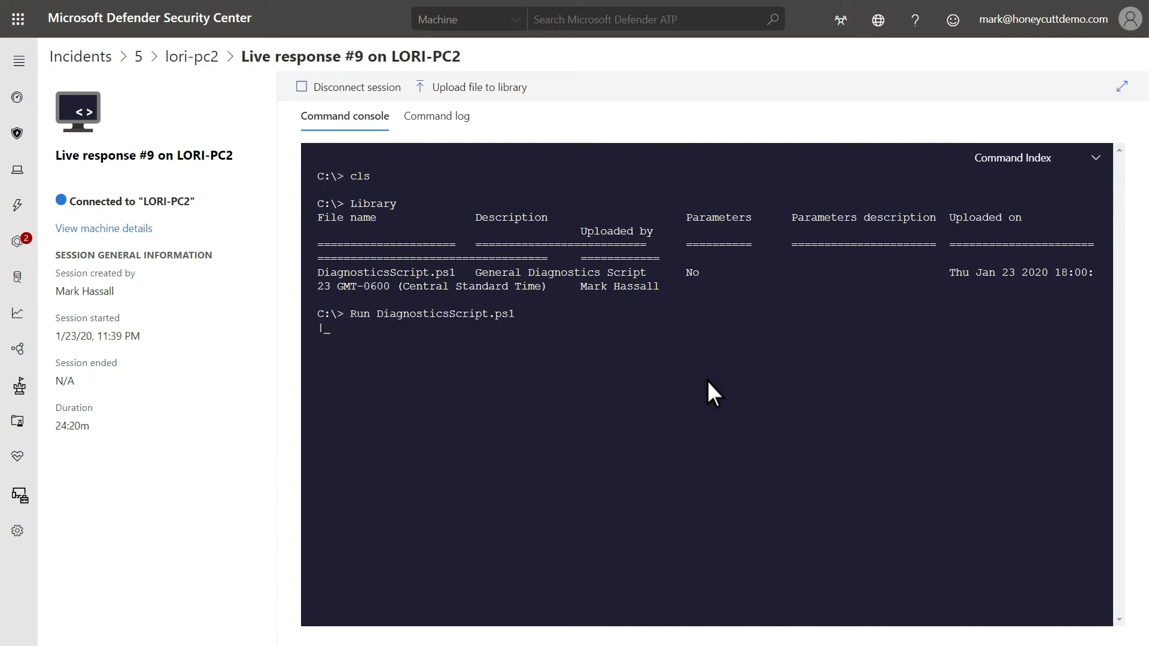
# Step: Get file info for C:\temp\DiagnosticResults.txt and download it with getfile
pyautogui.moveTo(627, 424); pyautogui.dragTo(434, 423)
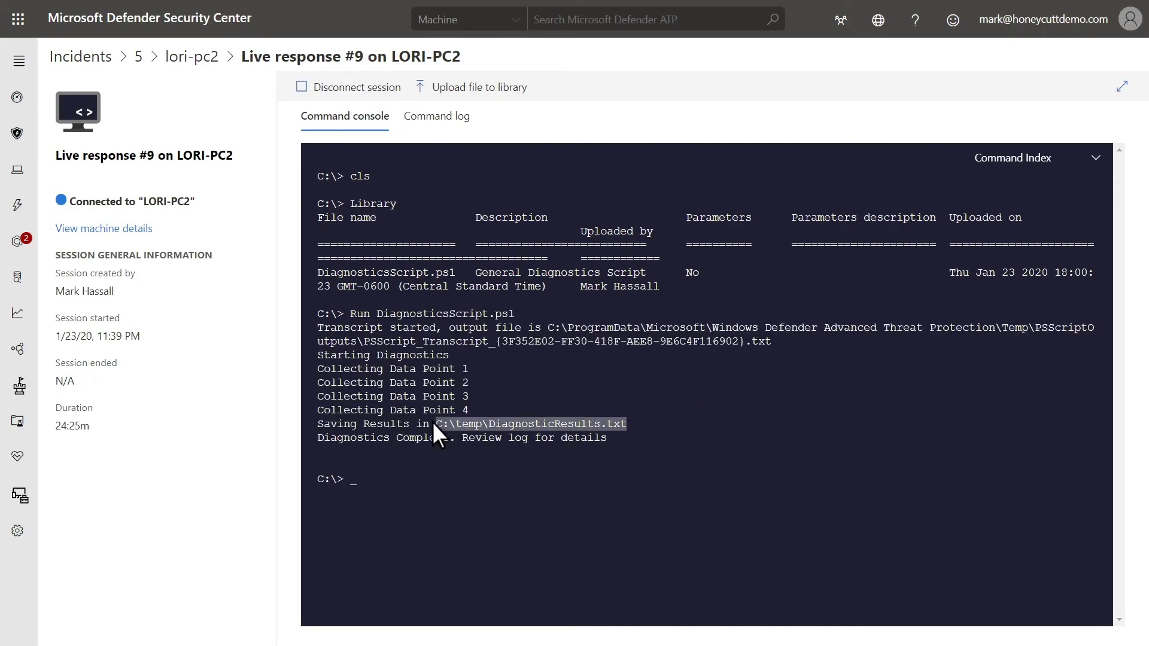
pyautogui.click(432, 422)
pyautogui.write('FileIn')
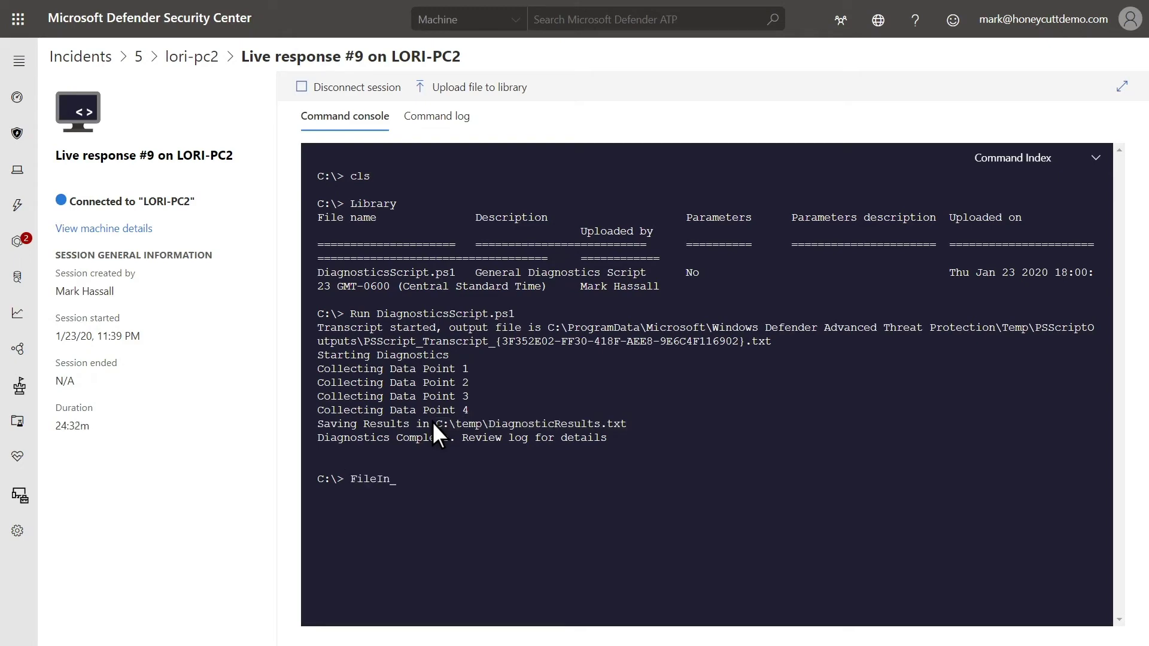
pyautogui.write('fo C:\\temp\\DiagnosticResults.txt')
pyautogui.press('Return')
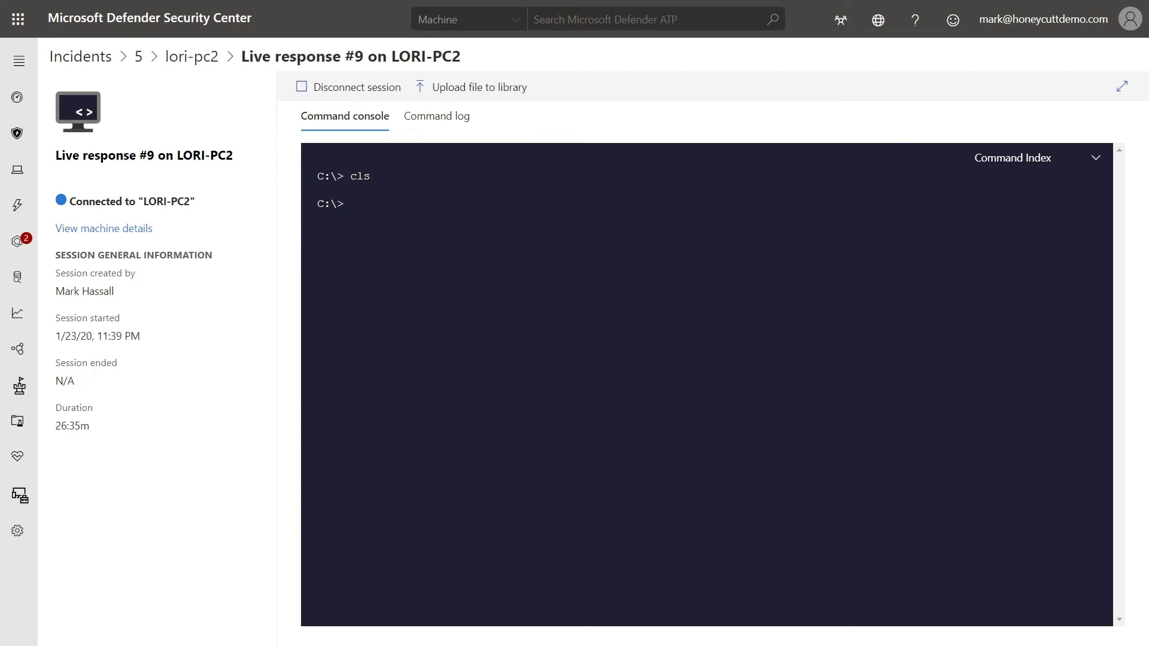
pyautogui.write('getfile ')
pyautogui.write("'C:\\temp\\DiagnosticResults.txt'")
pyautogui.press('Return')
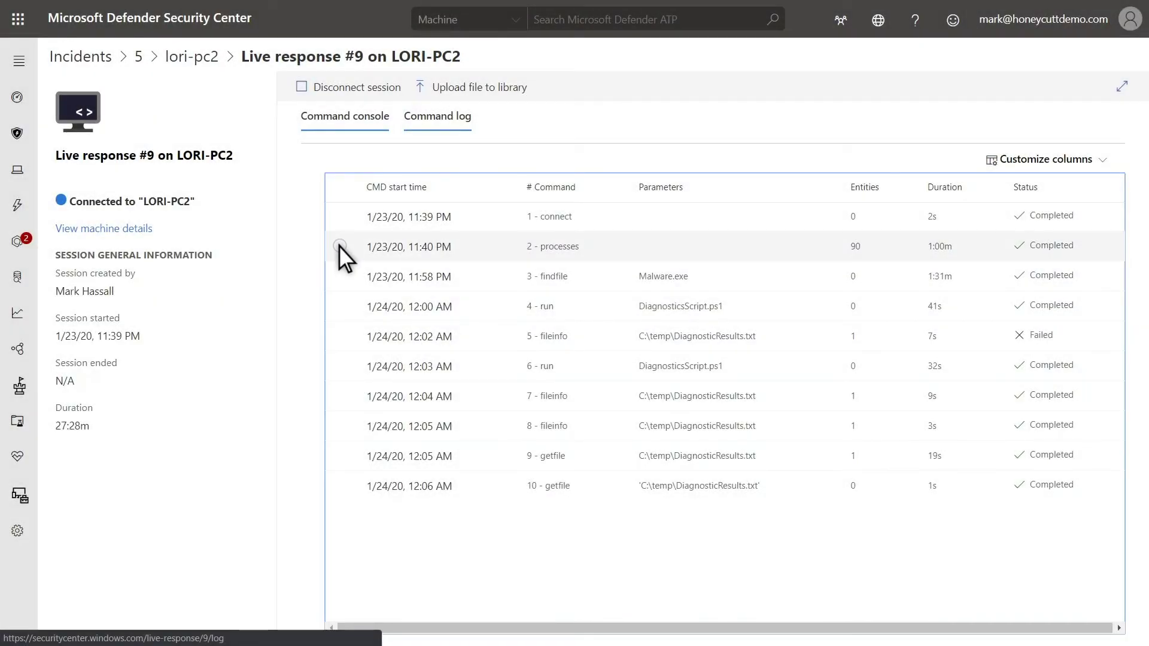
# Step: View the processes command's details in the command log, then disconnect the session
pyautogui.click(339, 246)
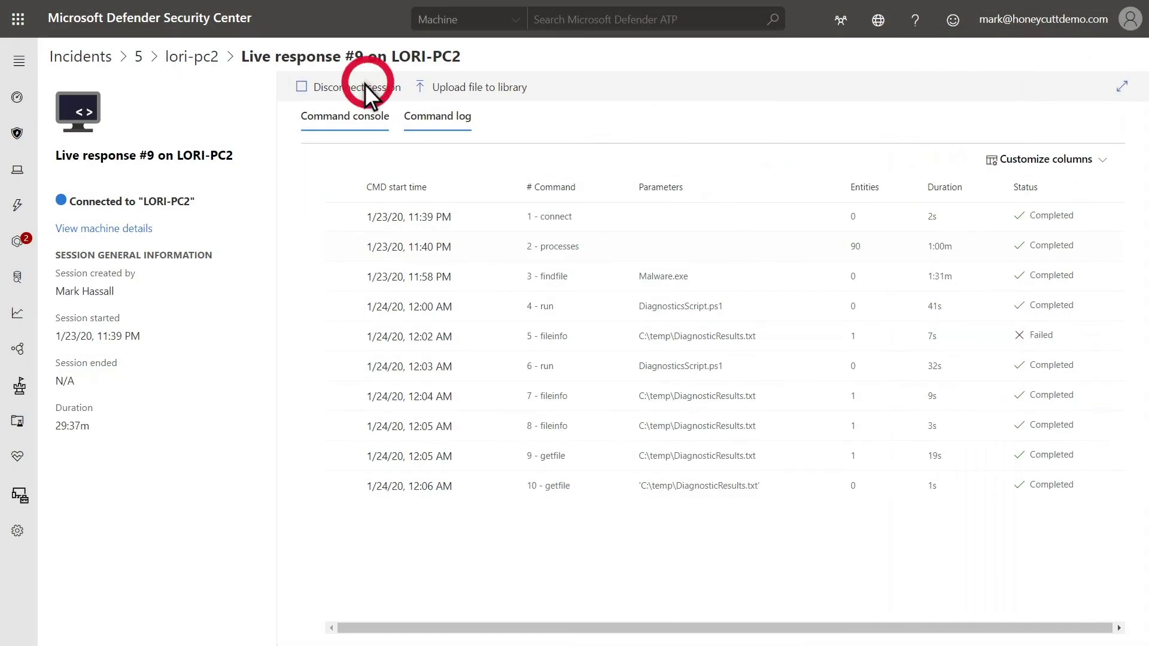
pyautogui.click(365, 87)
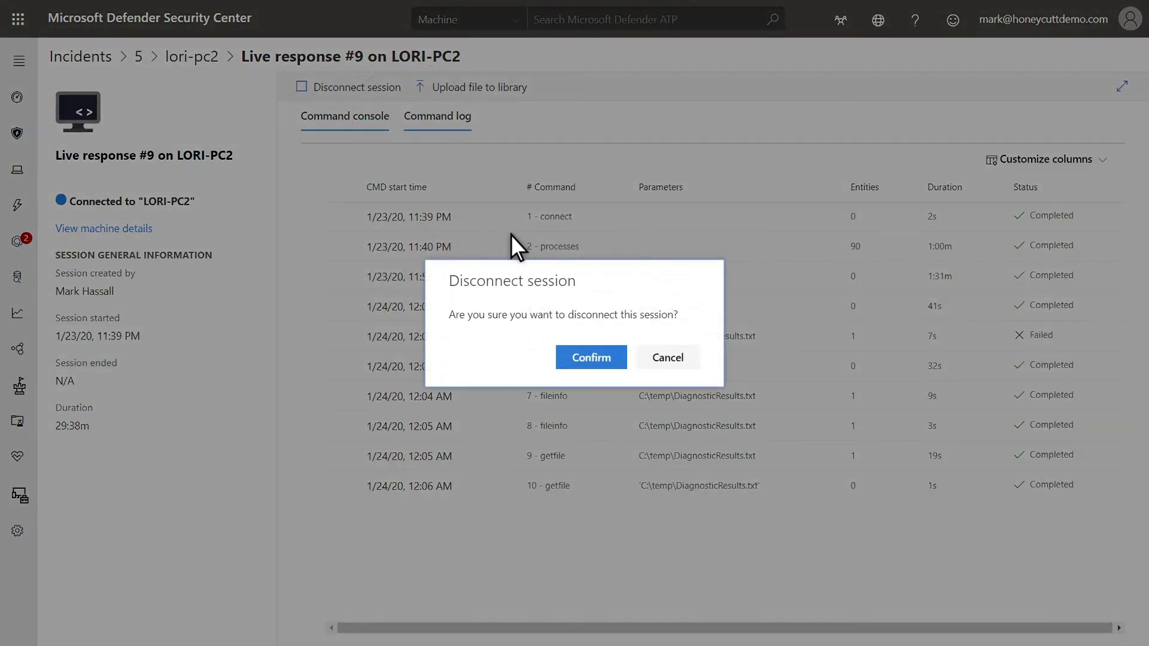
pyautogui.click(602, 360)
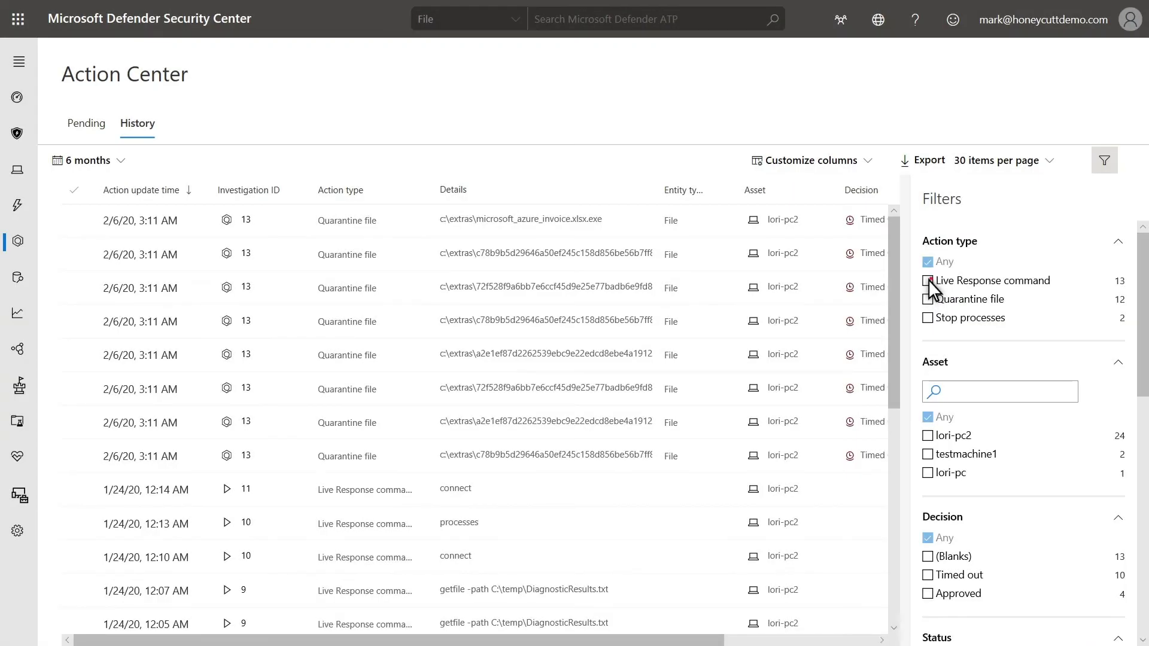
# Step: Filter history to Live Response commands and inspect the 12:05 AM getfile entry
pyautogui.click(928, 280)
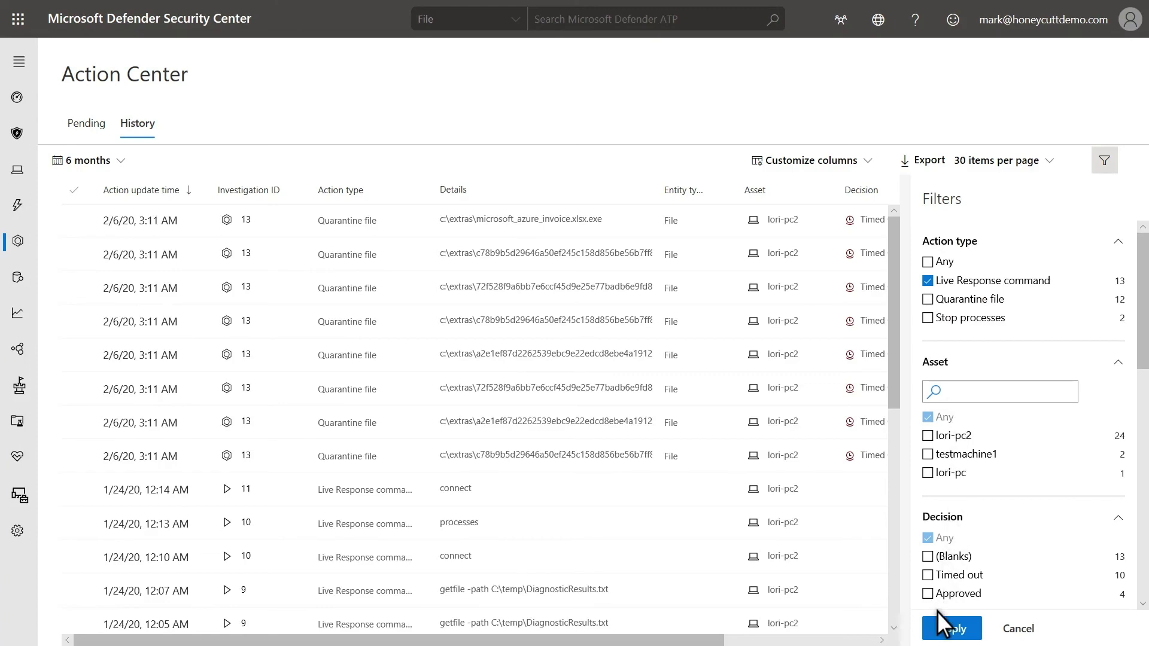
pyautogui.click(937, 629)
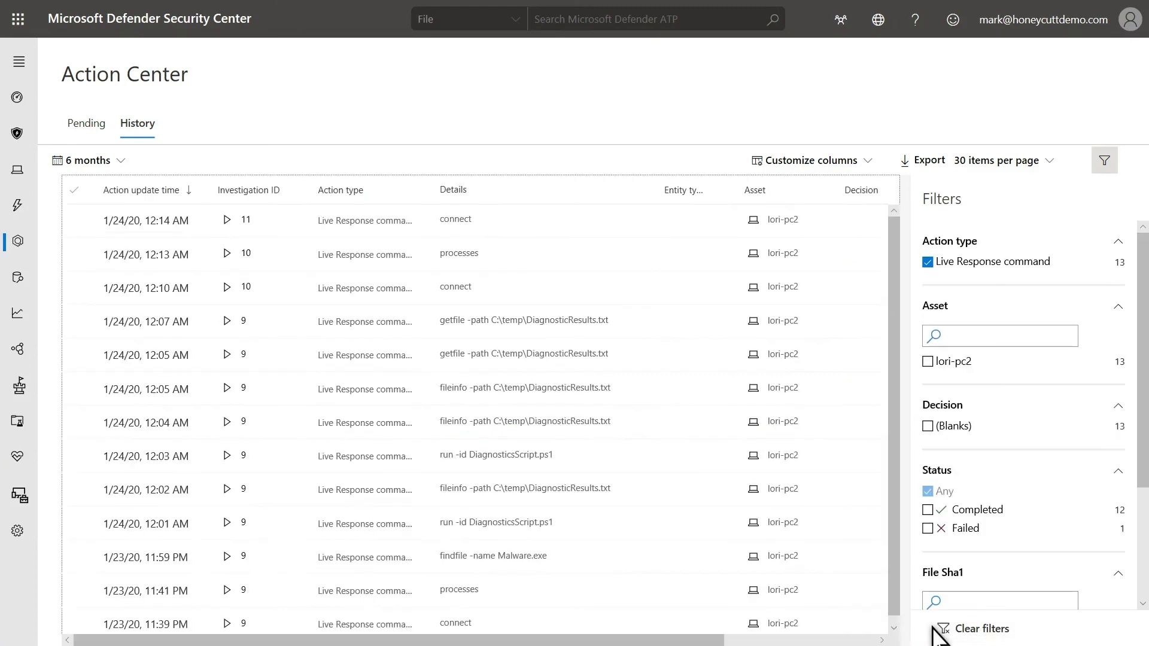
pyautogui.click(672, 354)
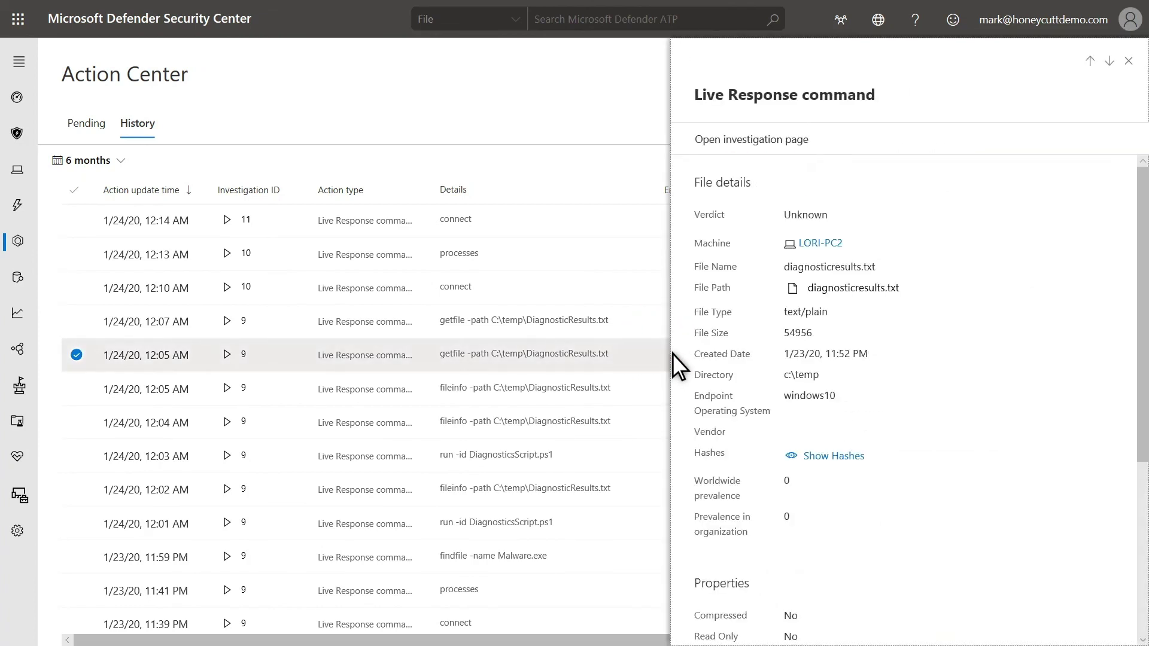